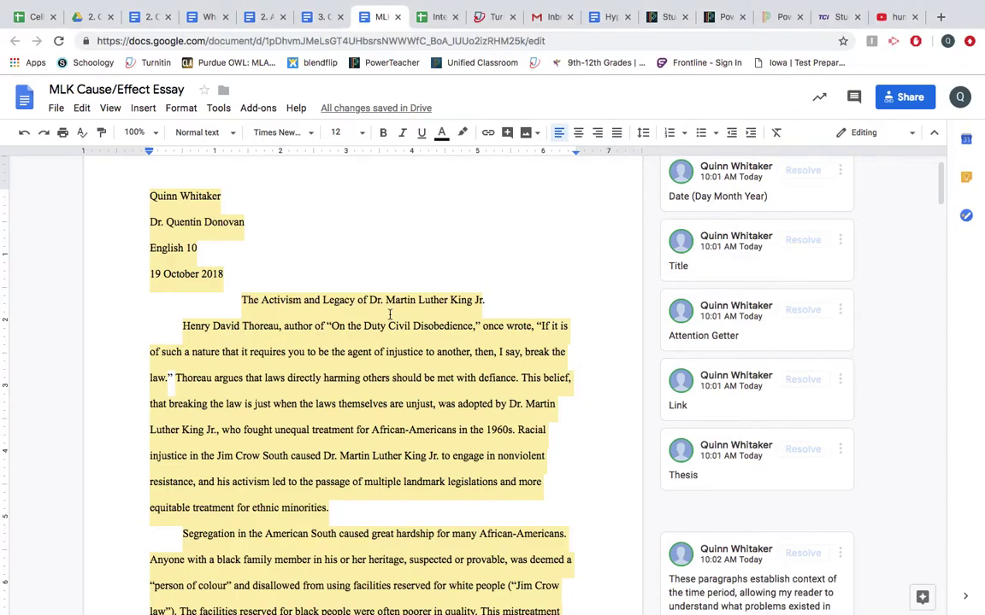
Scroll through the essay's title and introduction down to the thesis sentence
scroll(390, 314, down, 1)
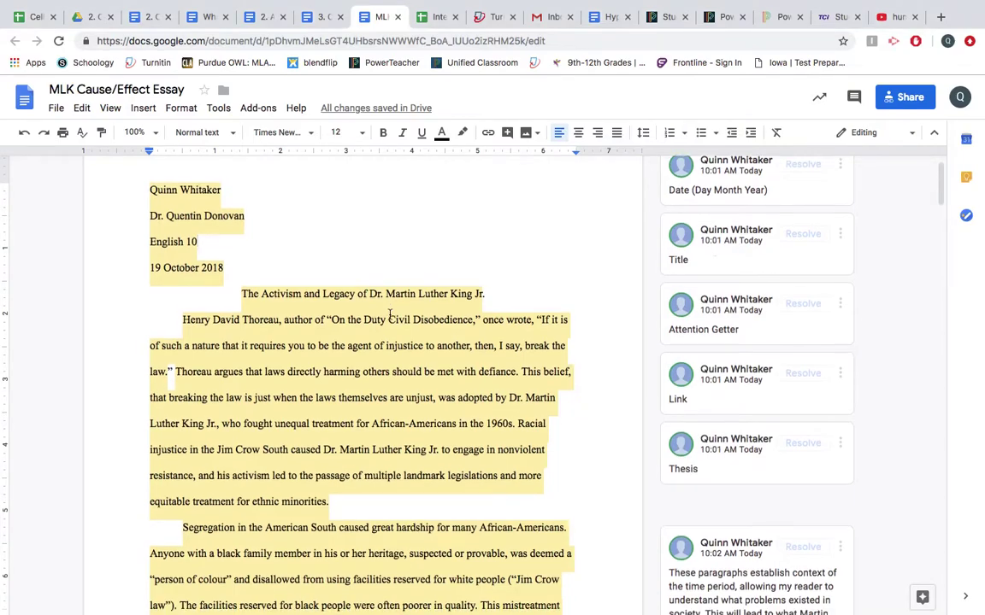
scroll(390, 315, down, 3)
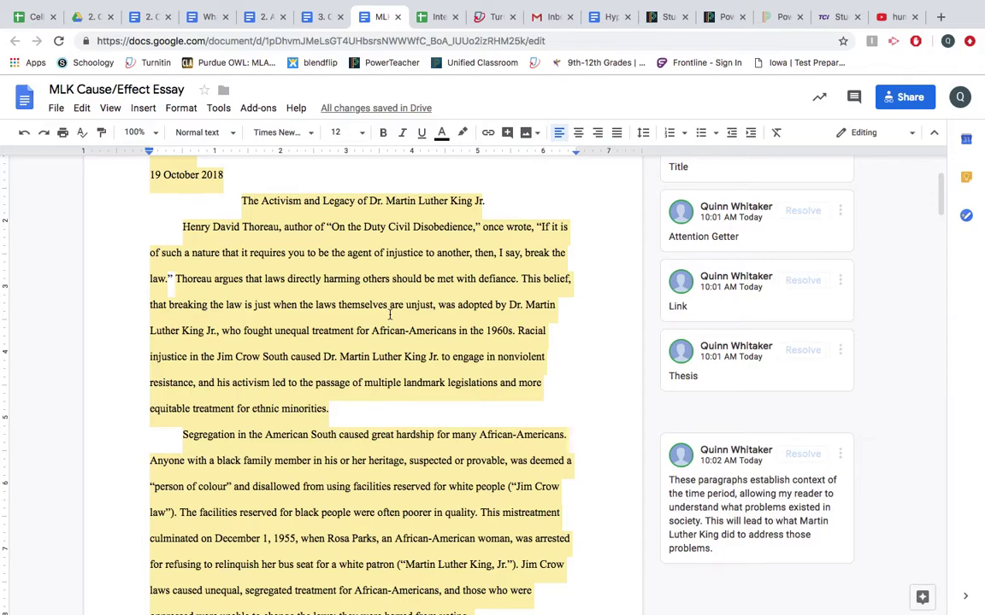
Open the Thesis comment, then the context comment on the Segregation paragraph
click(490, 359)
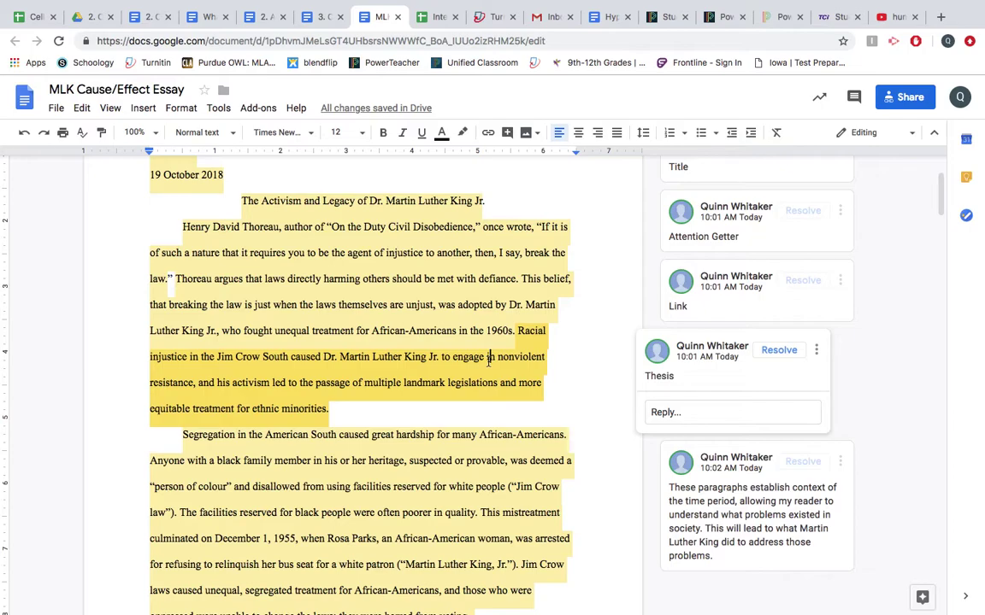
scroll(444, 333, down, 3)
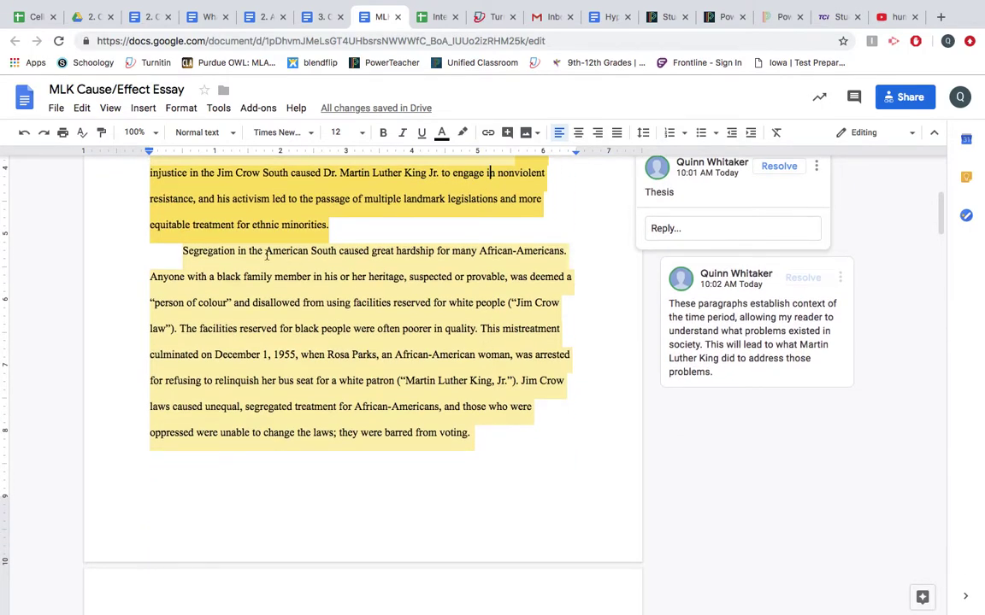
click(266, 252)
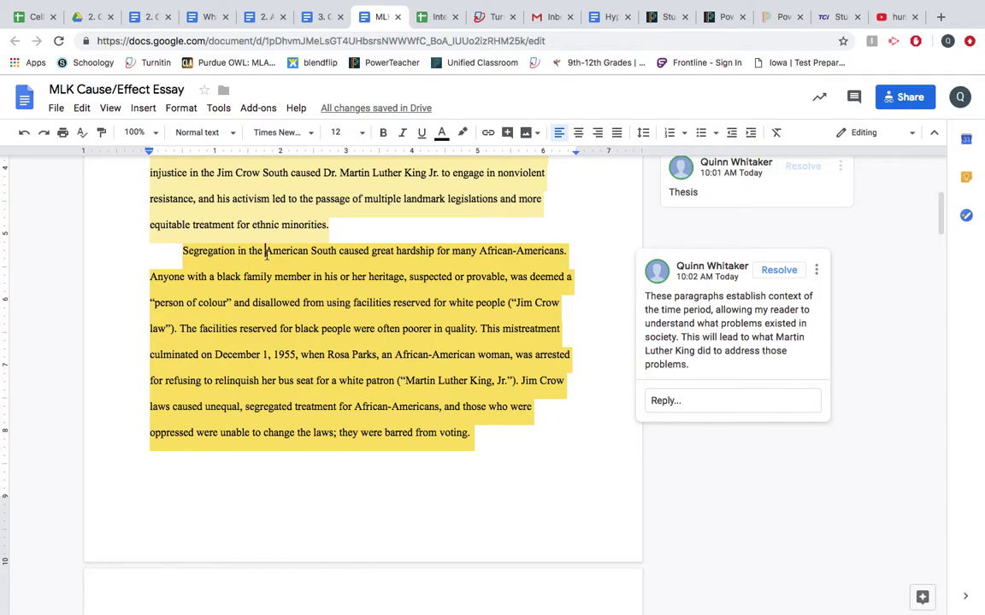
Select the thesis phrase, reopen the context comment, and move on to the voting paragraph
scroll(267, 255, down, 1)
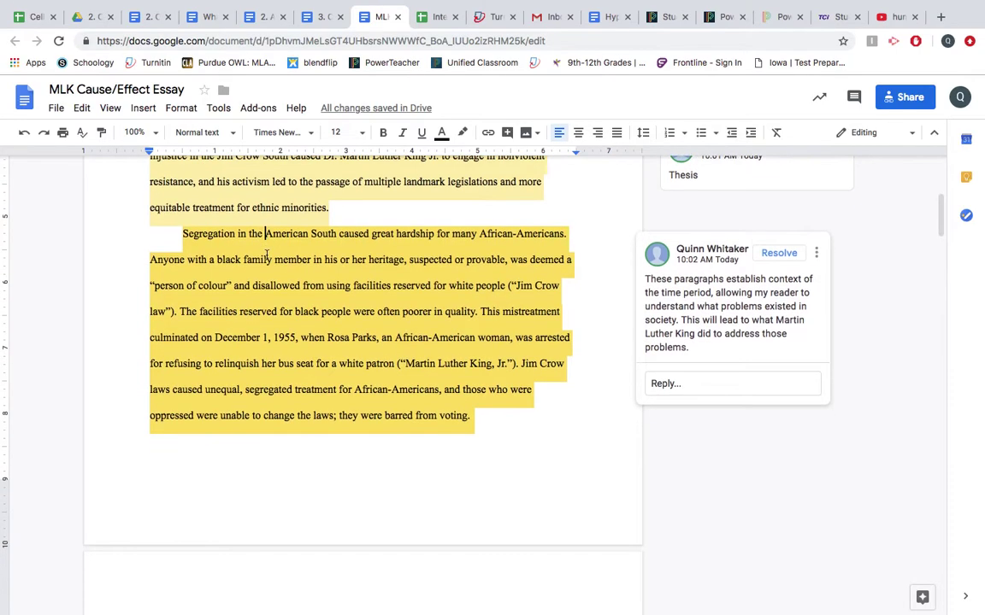
scroll(267, 255, up, 2)
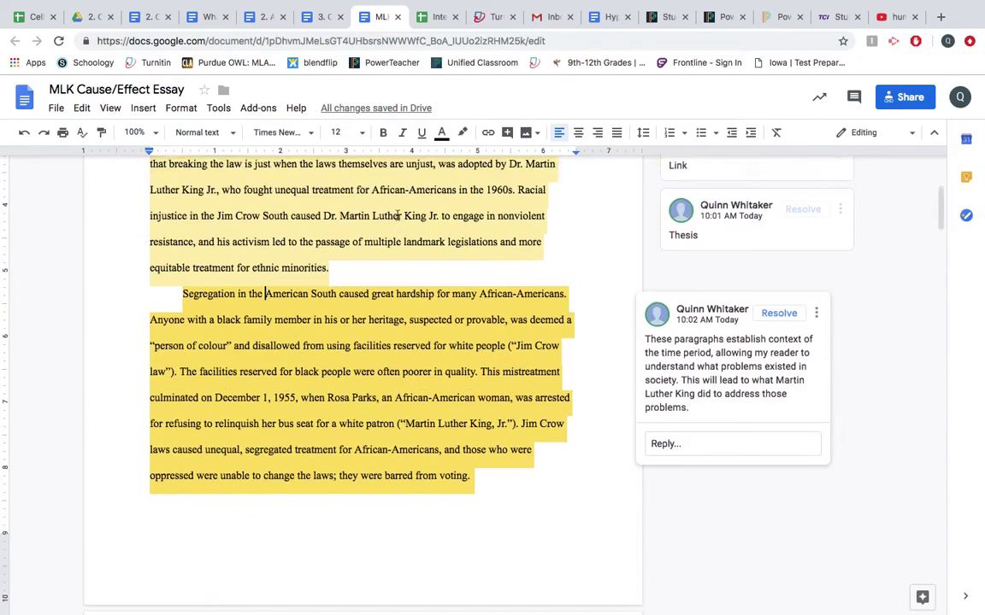
scroll(397, 215, up, 1)
drag(518, 214, 291, 247)
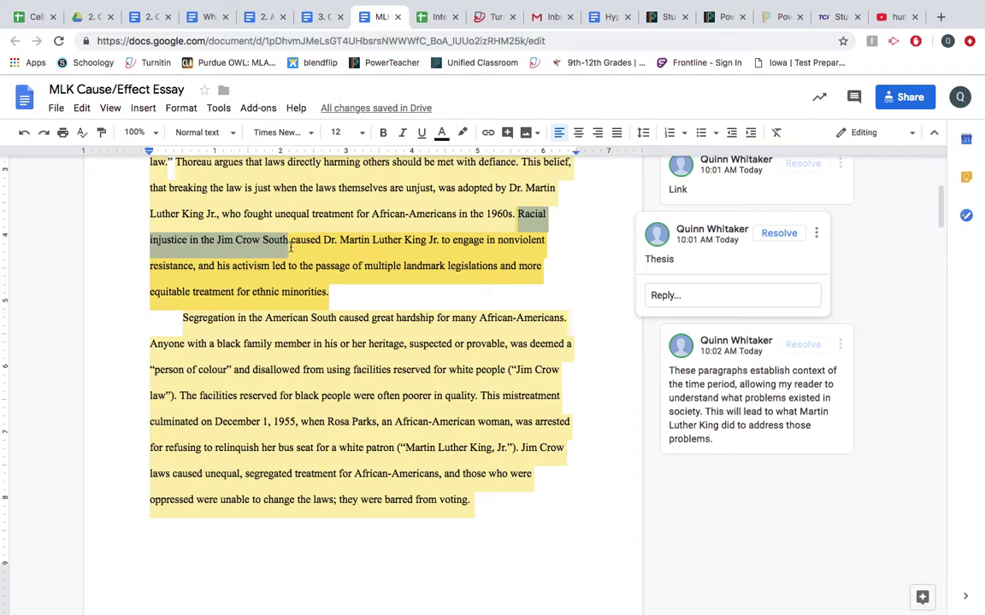
click(395, 335)
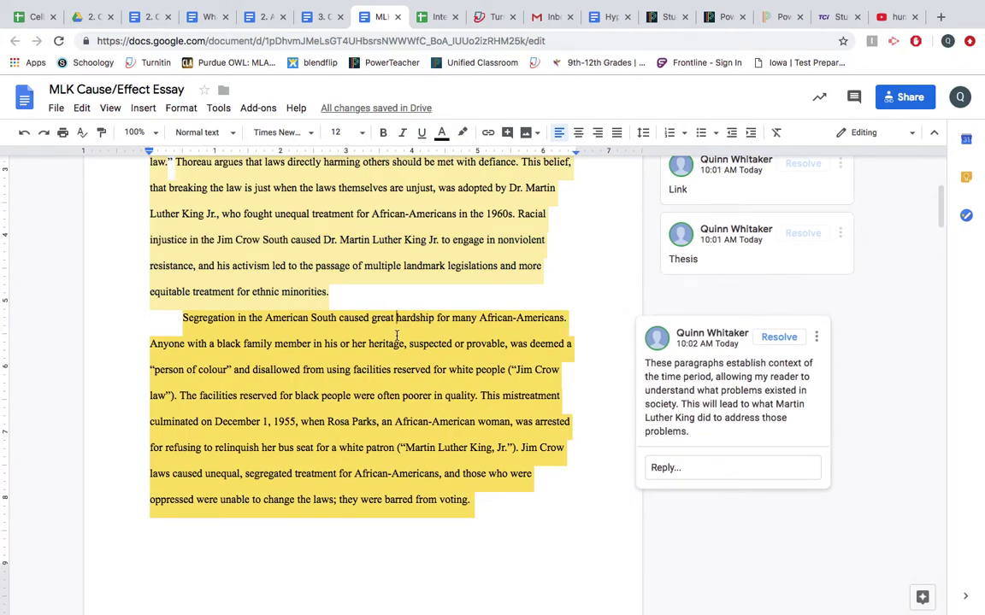
scroll(396, 335, down, 1)
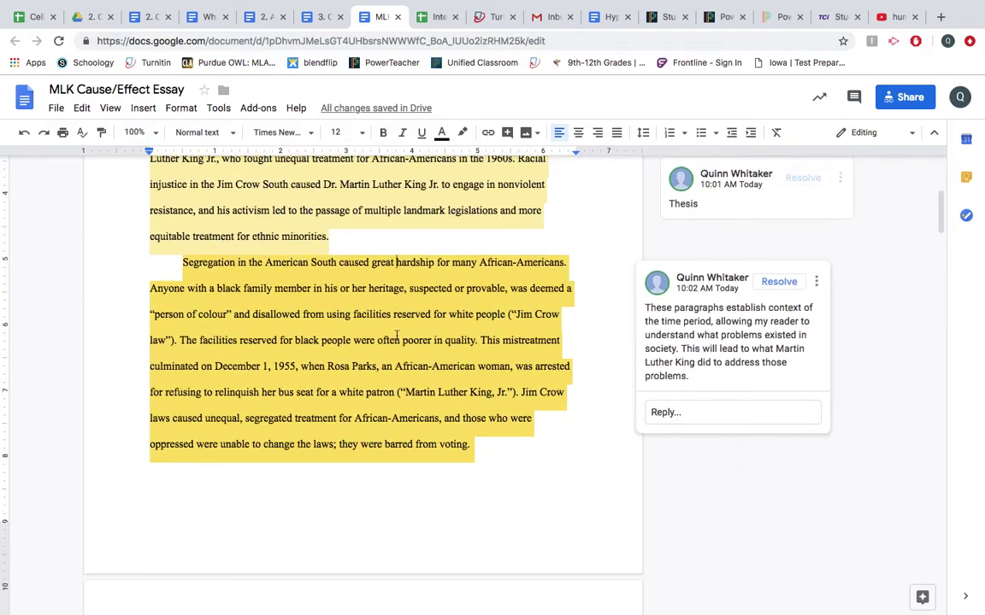
scroll(395, 335, down, 4)
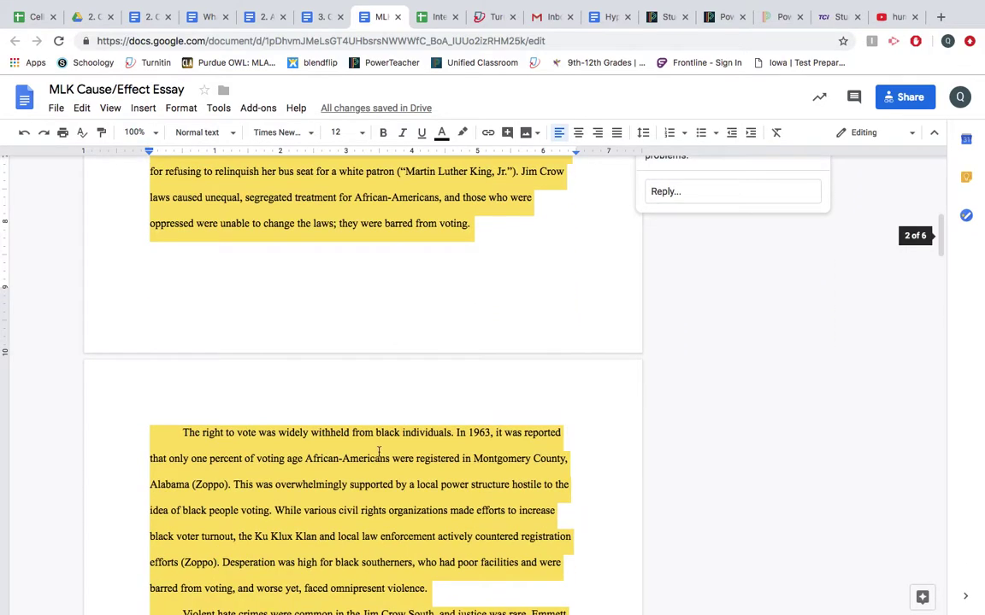
Read through the voting-rights and hate-crime paragraphs on Emmett Till and the church bombing
scroll(378, 453, down, 2)
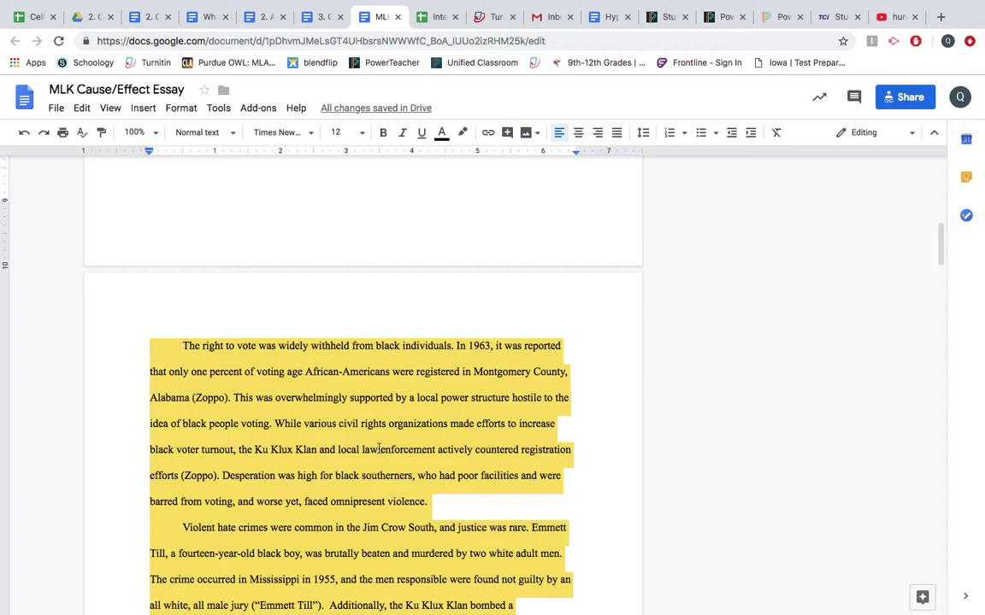
scroll(379, 453, down, 3)
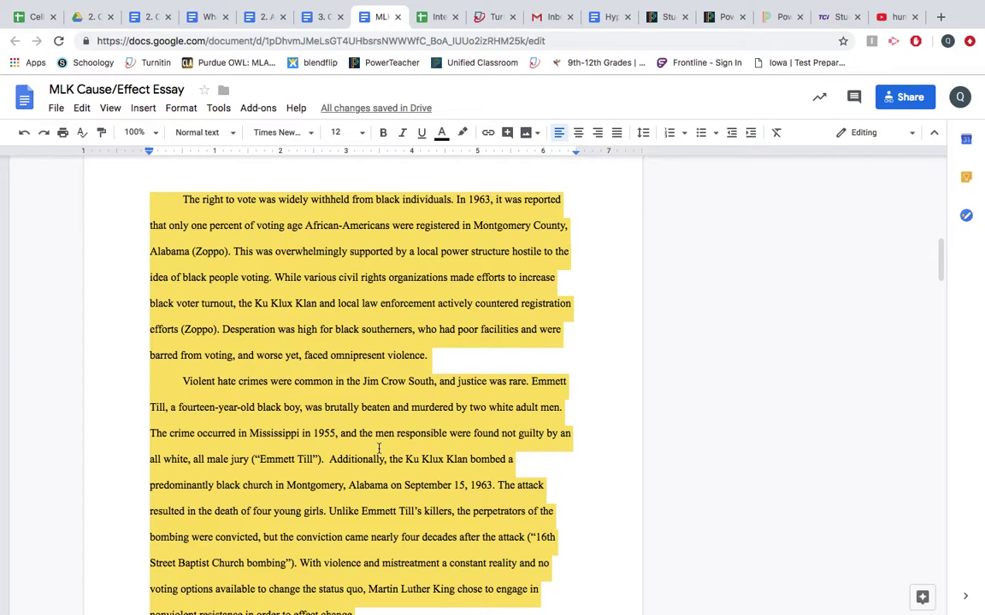
scroll(378, 448, up, 10)
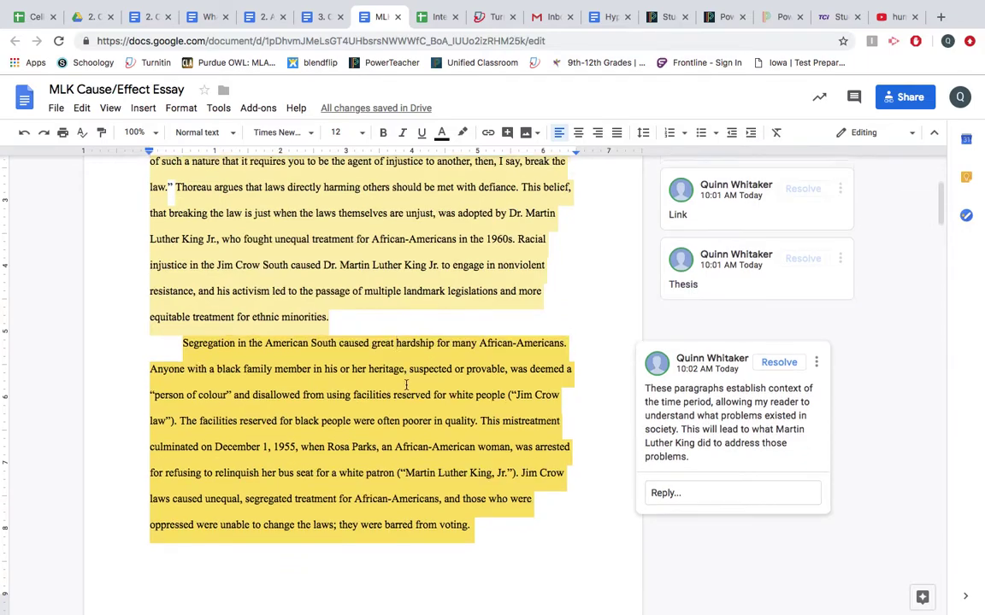
scroll(406, 386, down, 2)
scroll(406, 385, down, 3)
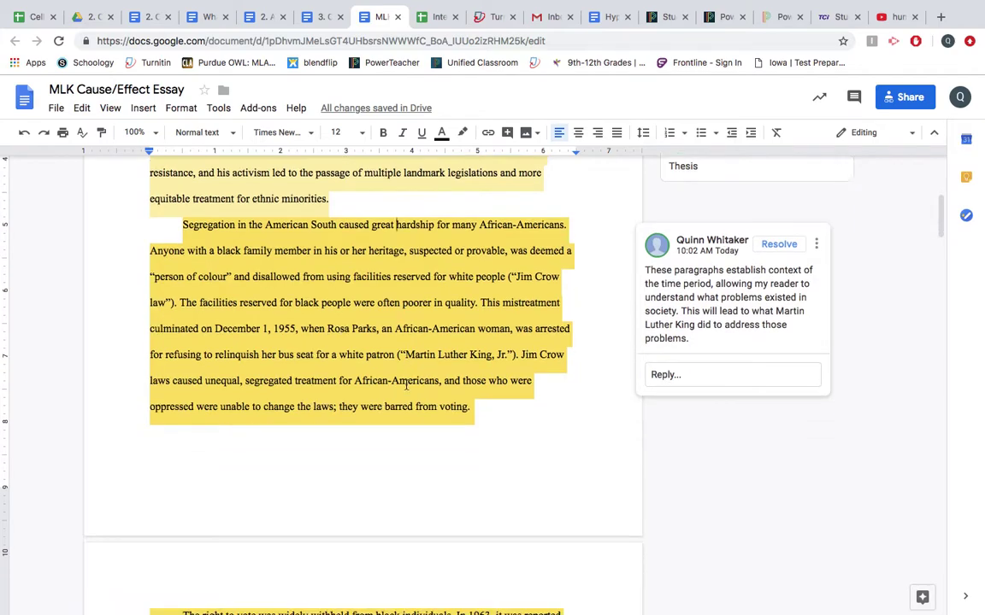
scroll(406, 386, down, 3)
scroll(434, 293, up, 3)
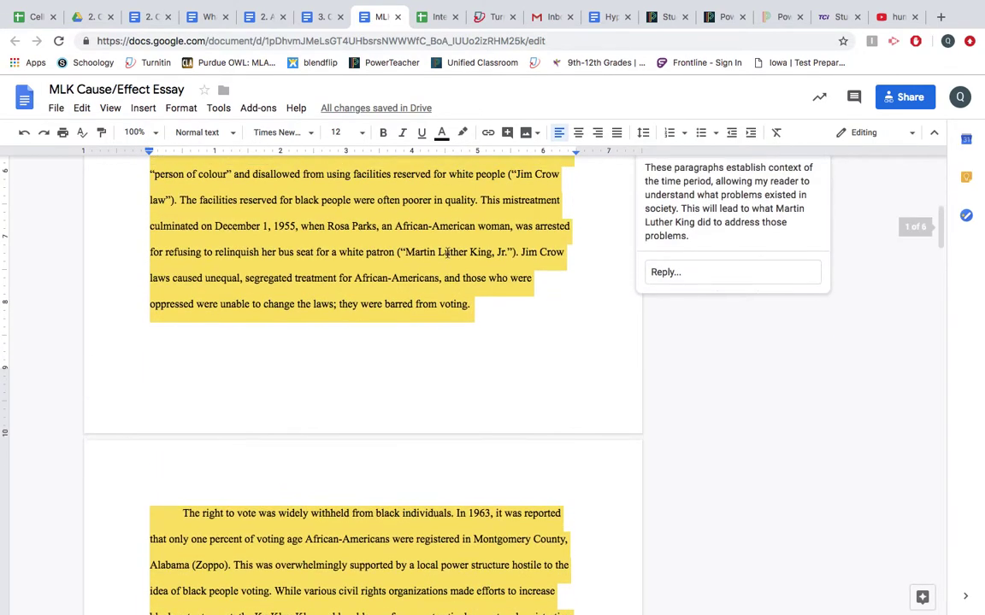
Select the Martin Luther King, Jr. citation, deselect it, and advance toward the Dr. King paragraph
drag(405, 253, 462, 254)
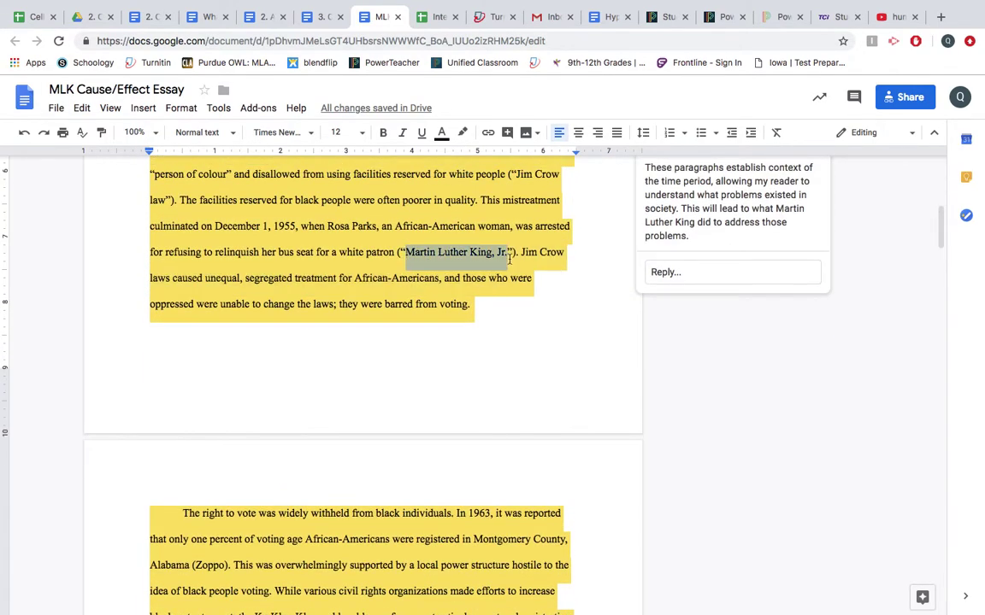
click(483, 298)
scroll(484, 299, down, 1)
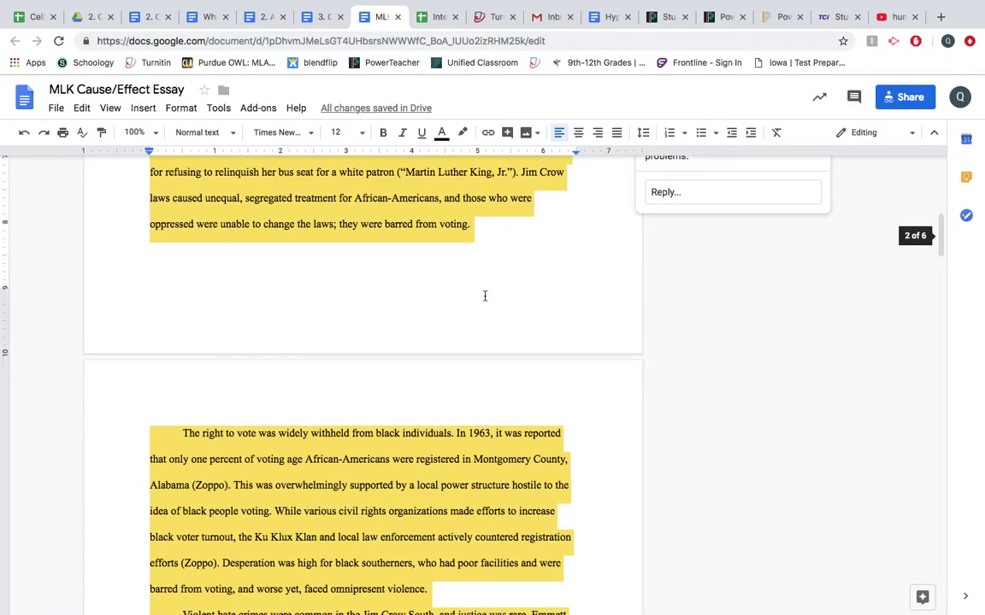
scroll(486, 296, down, 3)
scroll(486, 296, down, 3)
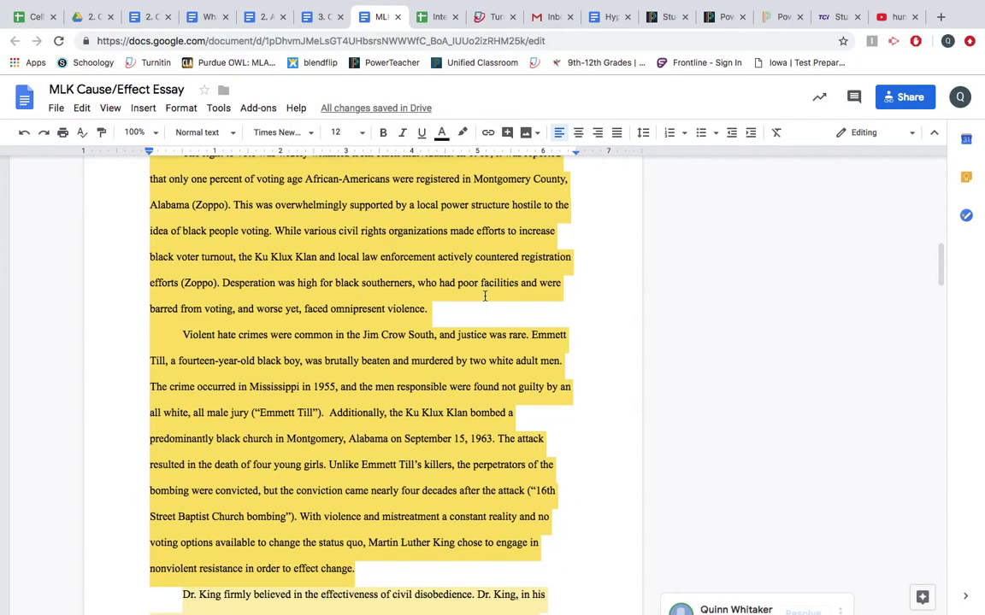
scroll(484, 296, down, 5)
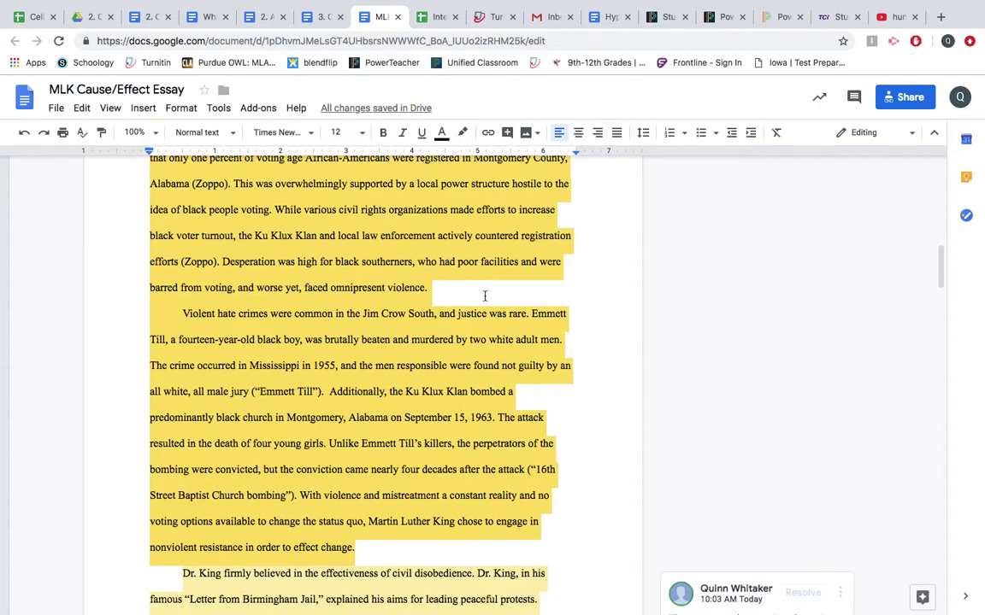
Bring the 'Dr. King firmly believed' paragraph and its nonviolent-resistance comment into view
scroll(484, 296, down, 1)
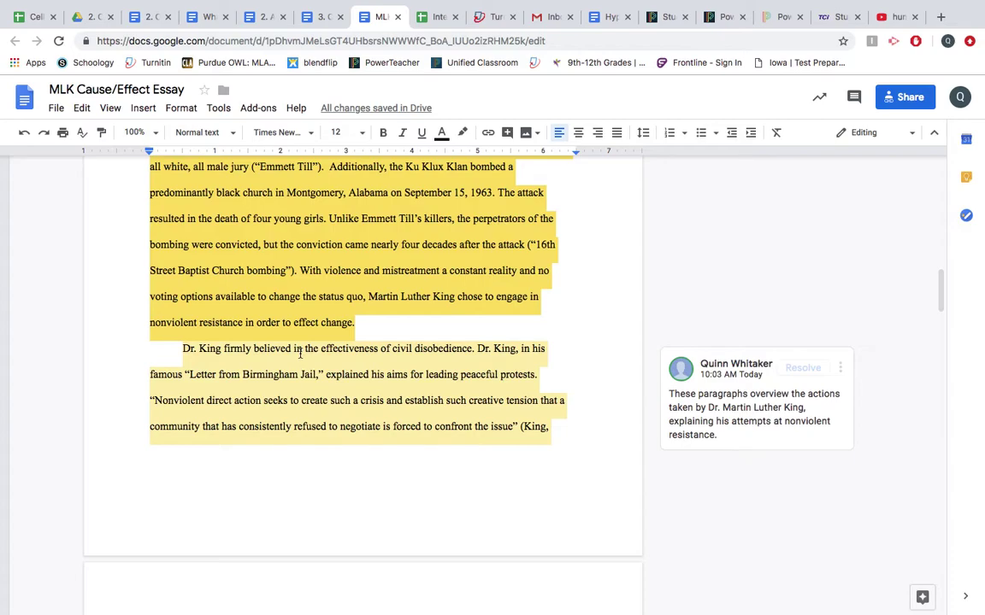
scroll(300, 353, up, 8)
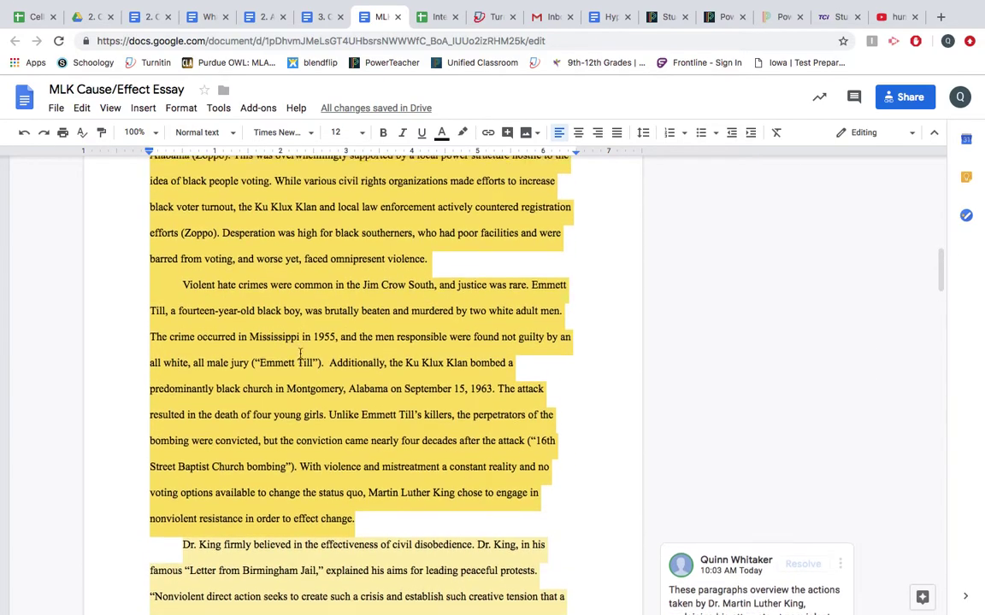
scroll(300, 353, up, 1)
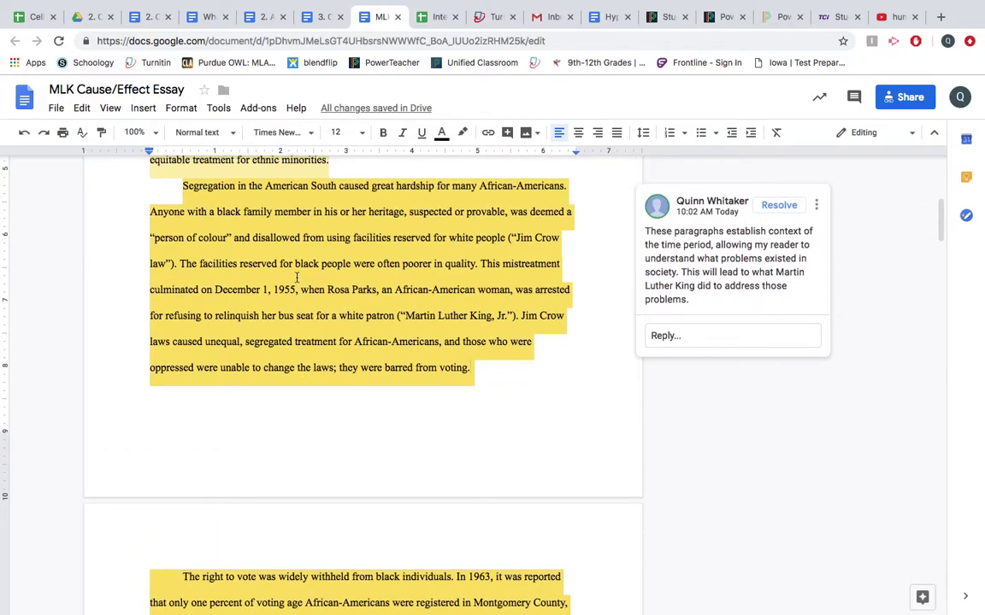
scroll(292, 264, down, 7)
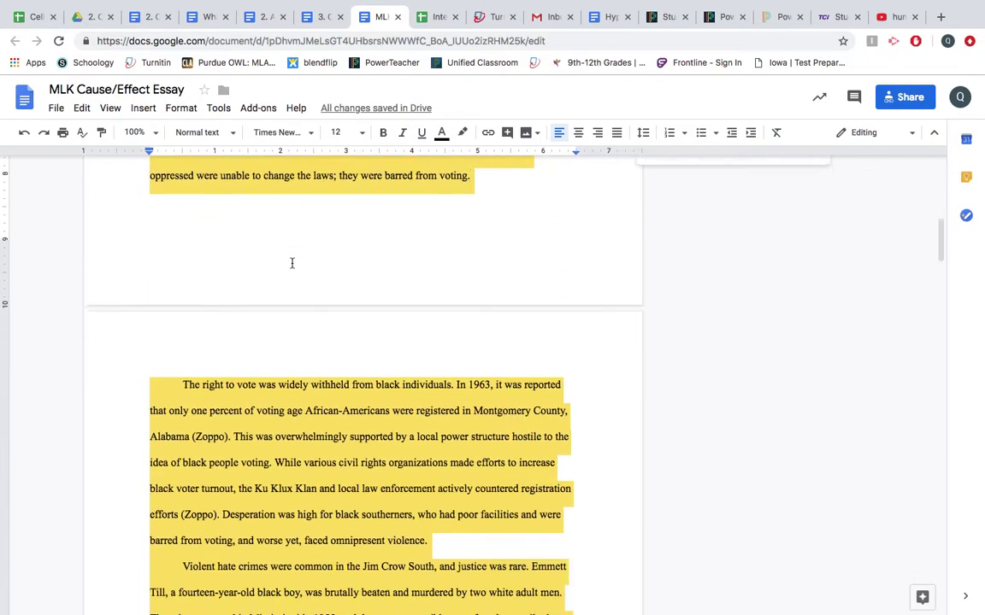
scroll(291, 263, down, 4)
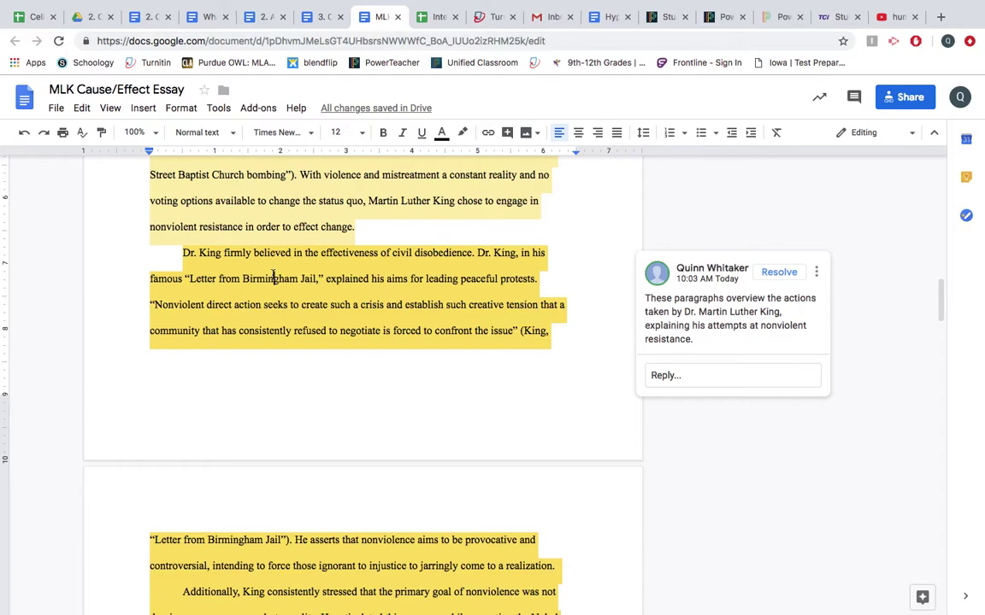
Move past the Birmingham Jail and Nobel Prize paragraphs to the Montgomery Bus Boycott paragraph
scroll(375, 351, down, 2)
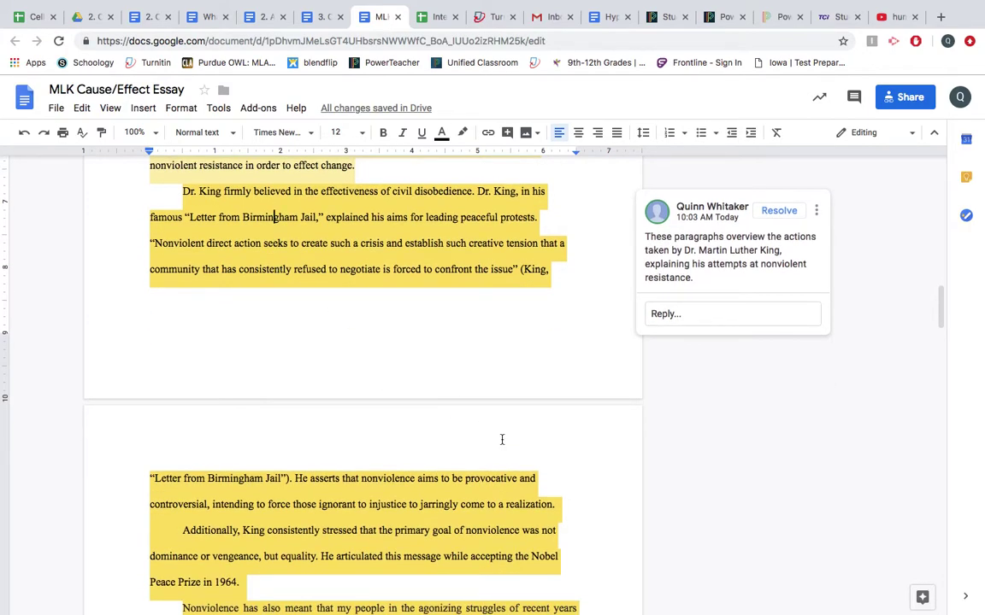
scroll(502, 440, down, 5)
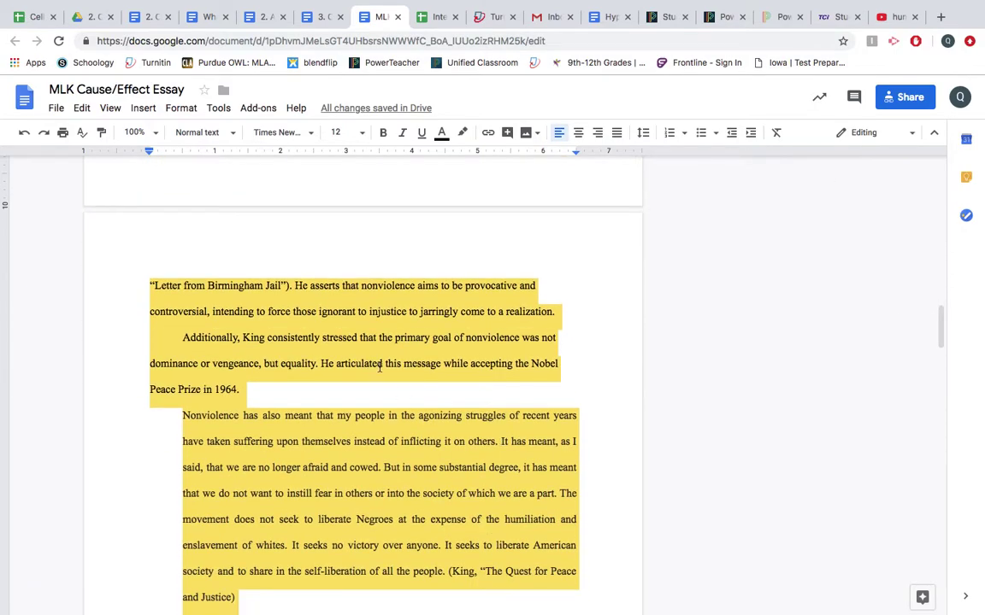
scroll(378, 370, down, 2)
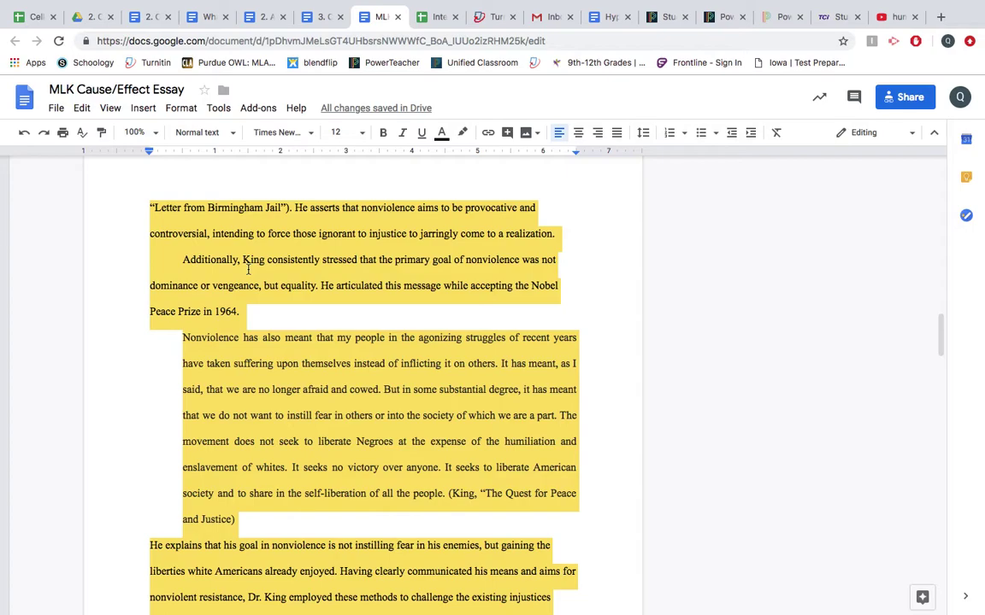
scroll(248, 270, down, 10)
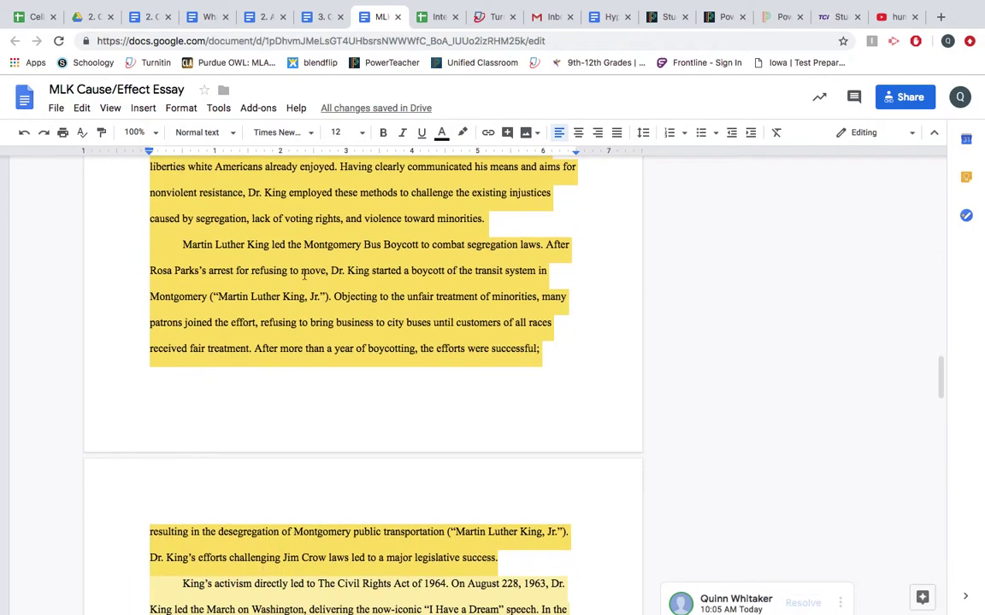
scroll(248, 267, down, 1)
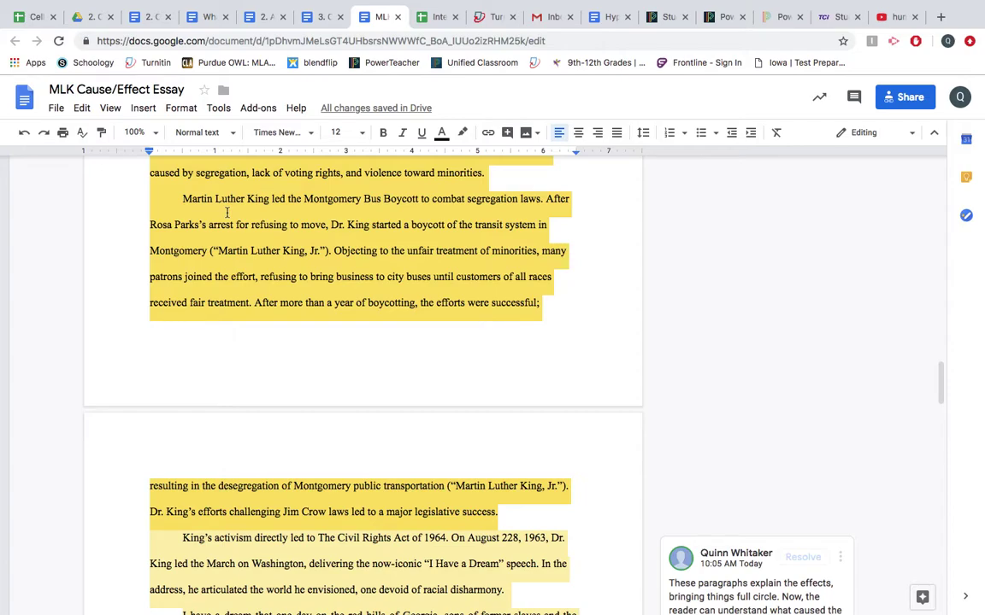
Expand the effects comment on the Civil Rights Act paragraph, then read through the Selma march paragraph
scroll(227, 212, up, 3)
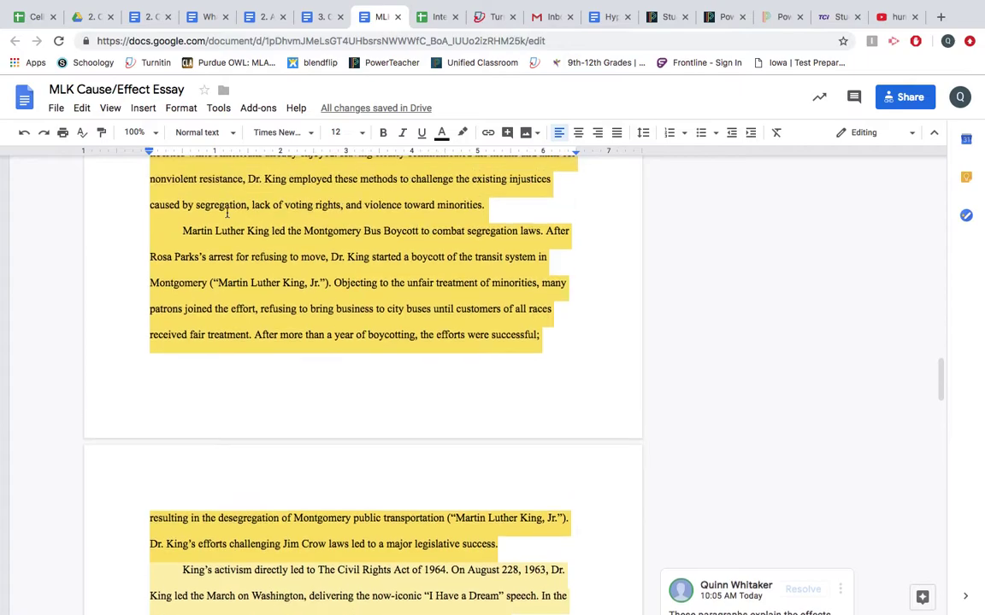
scroll(227, 212, down, 6)
scroll(227, 212, down, 5)
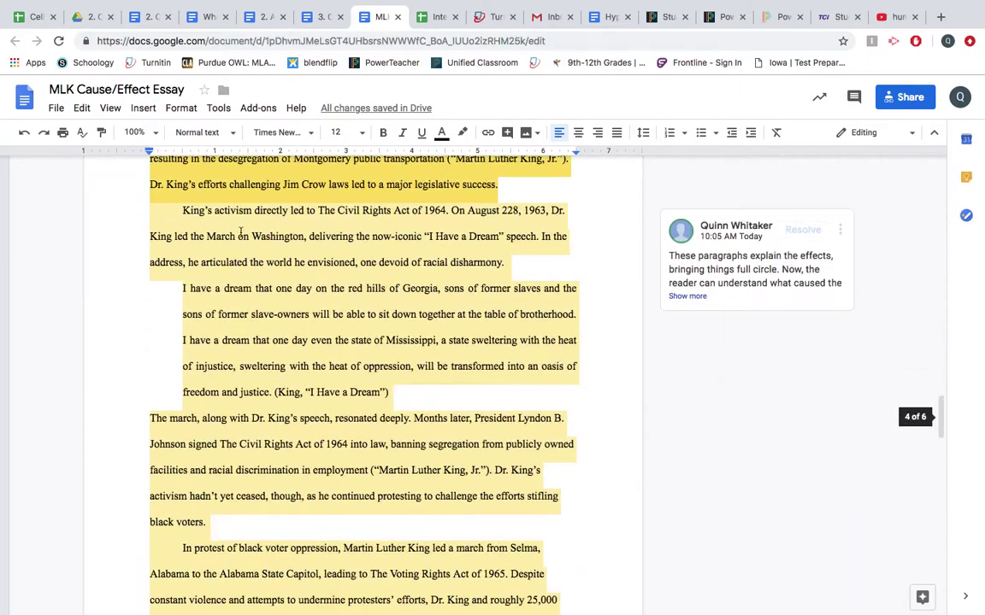
click(257, 236)
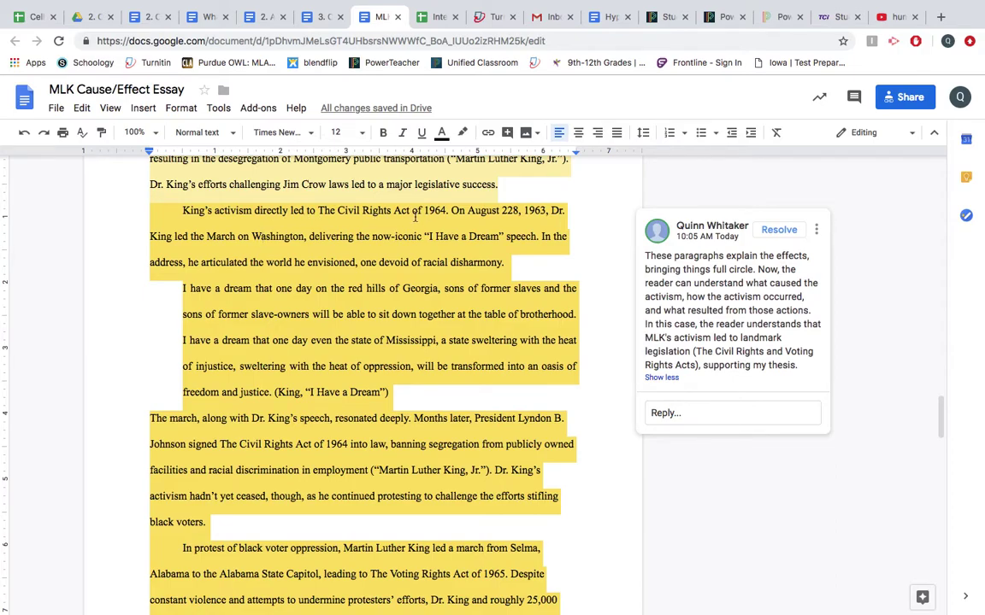
scroll(331, 243, down, 5)
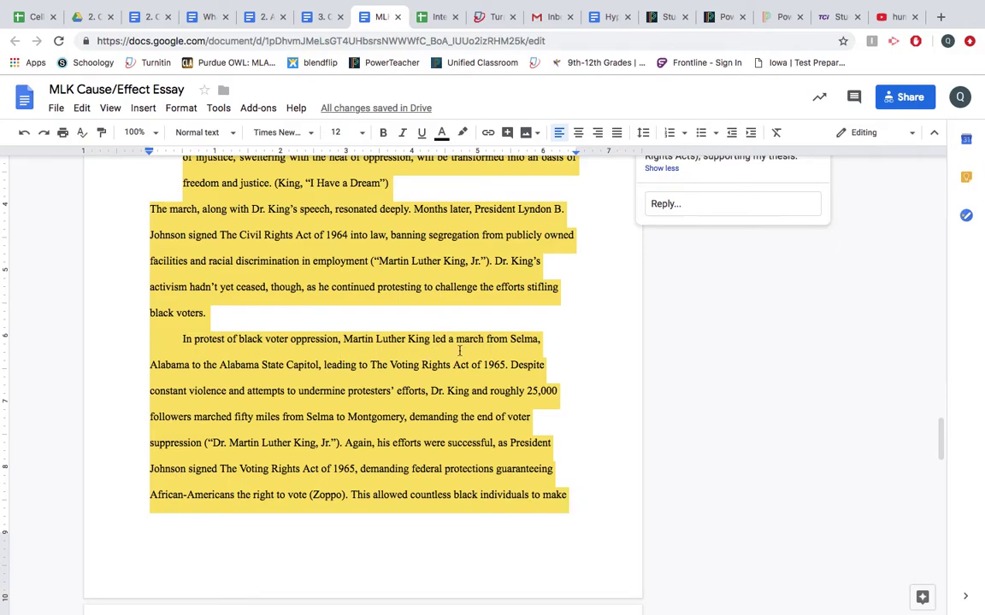
scroll(459, 350, down, 1)
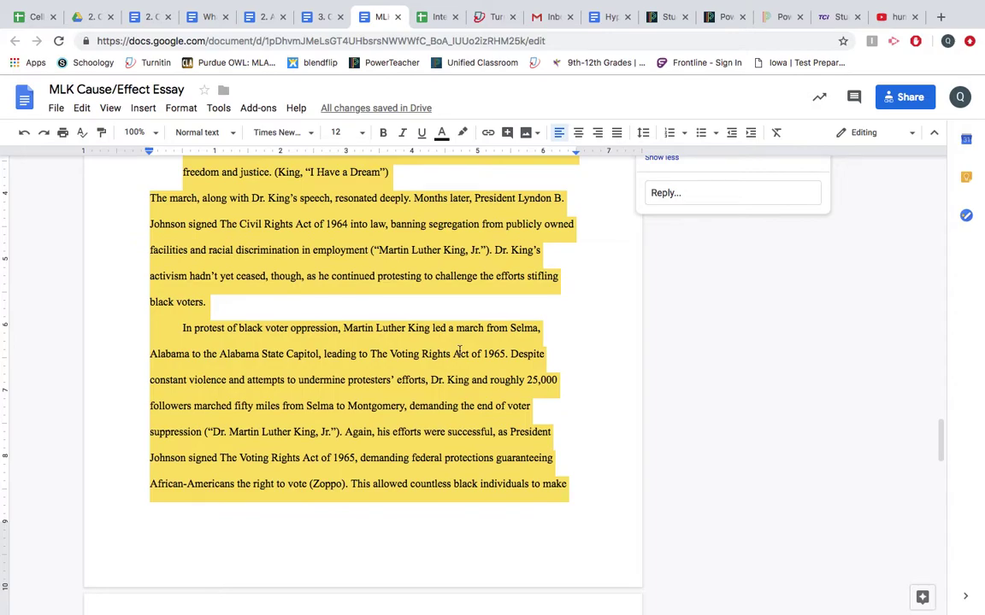
Open the conclusion's Restate thesis, Restate main ideas and Concluding sentence comments in turn
scroll(459, 351, down, 5)
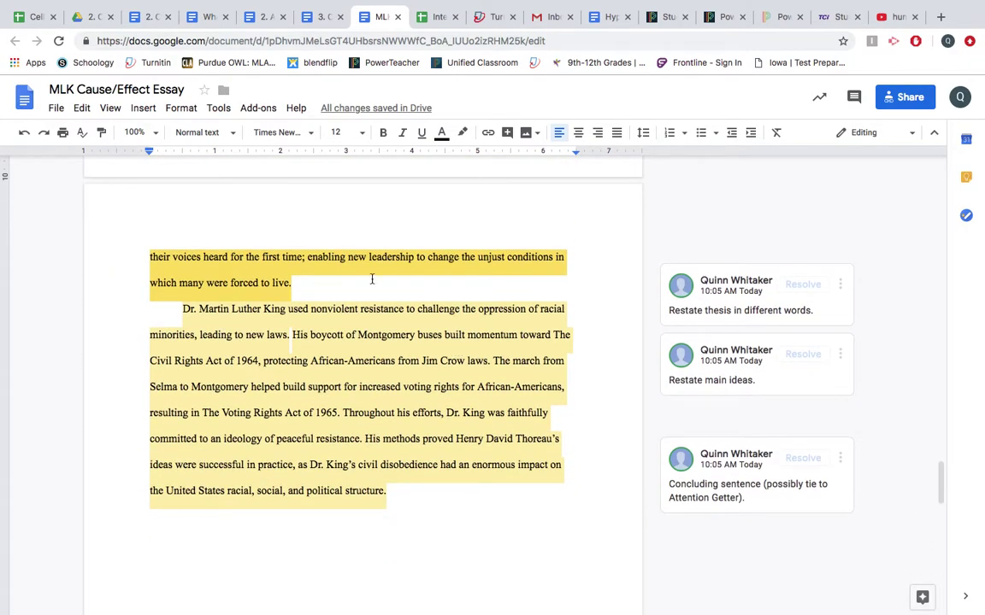
click(252, 308)
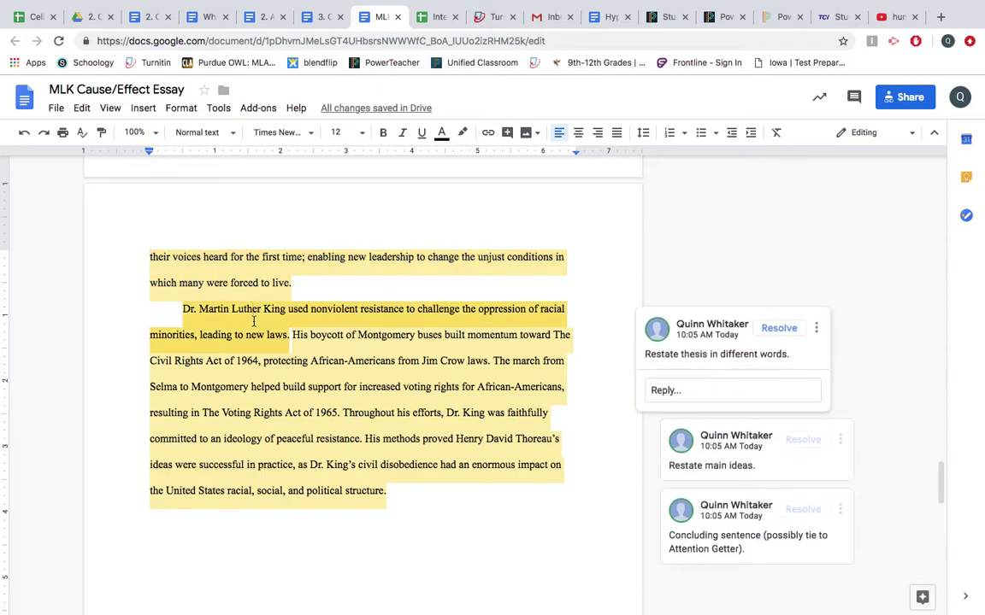
click(352, 334)
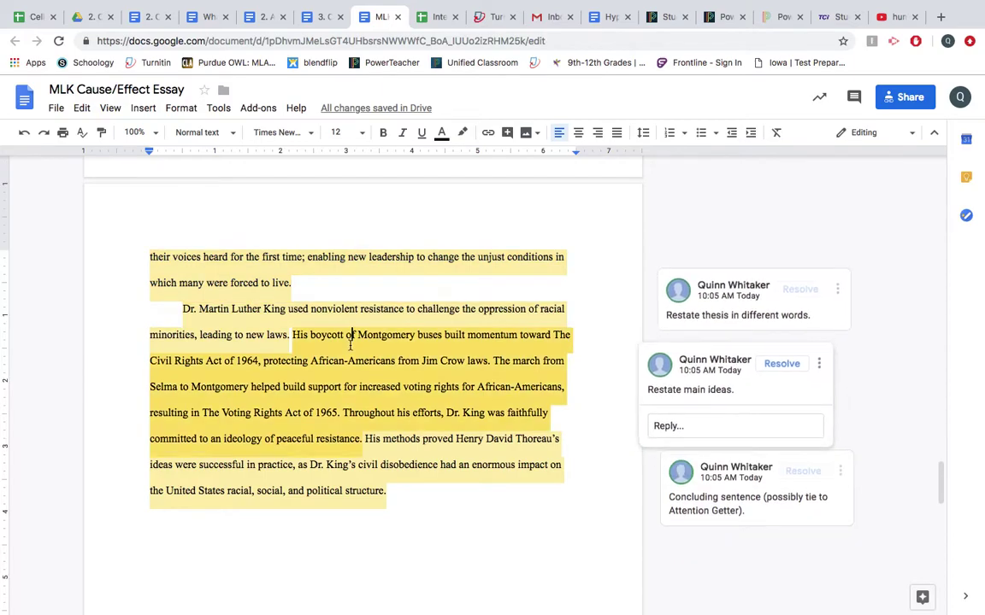
click(370, 466)
Return to the top and place the cursor before 'supported' in the right-to-vote paragraph
scroll(514, 501, up, 7)
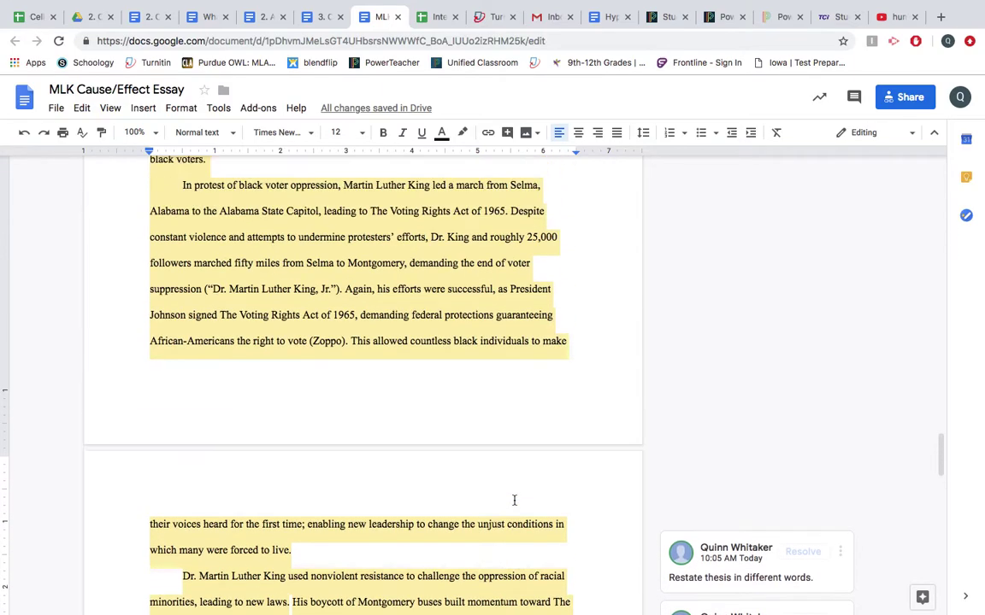
scroll(515, 500, up, 7)
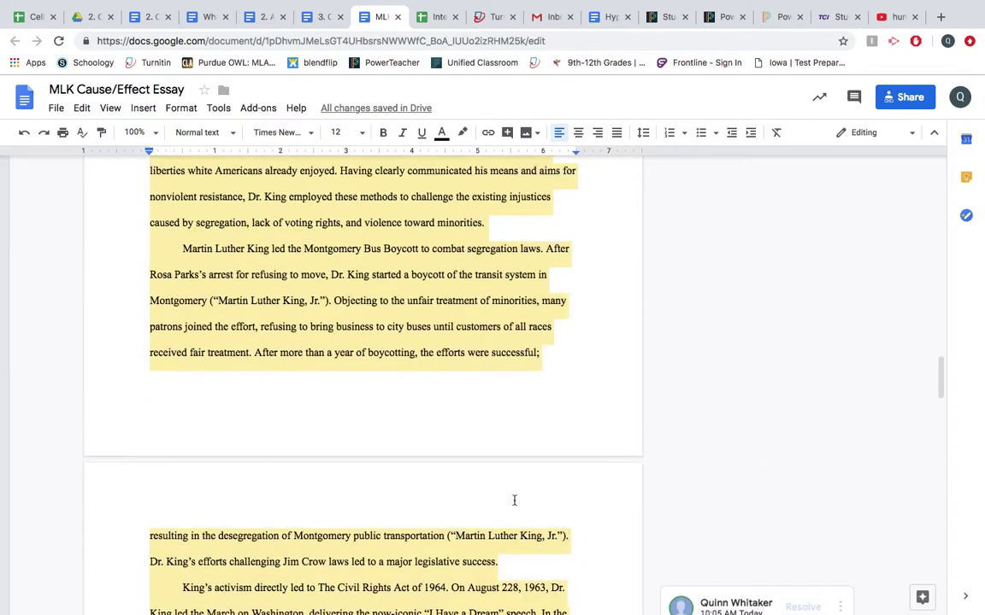
scroll(514, 501, up, 4)
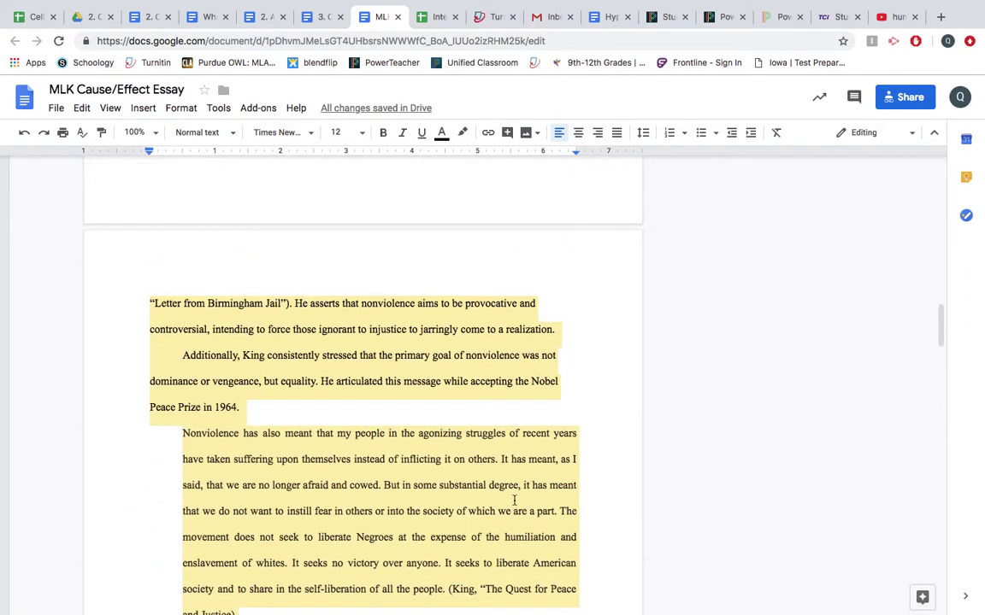
scroll(514, 501, up, 10)
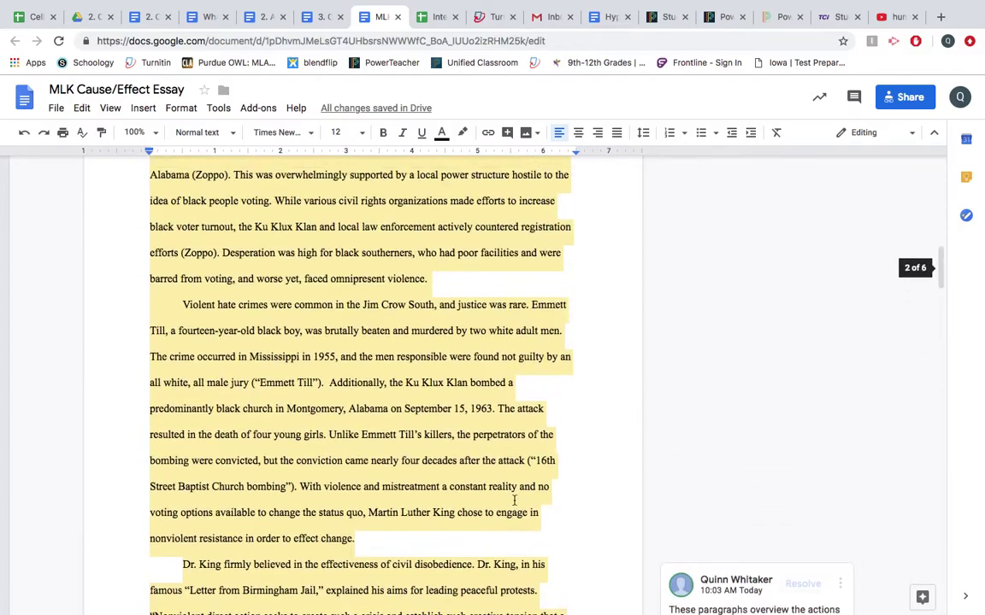
scroll(514, 501, up, 12)
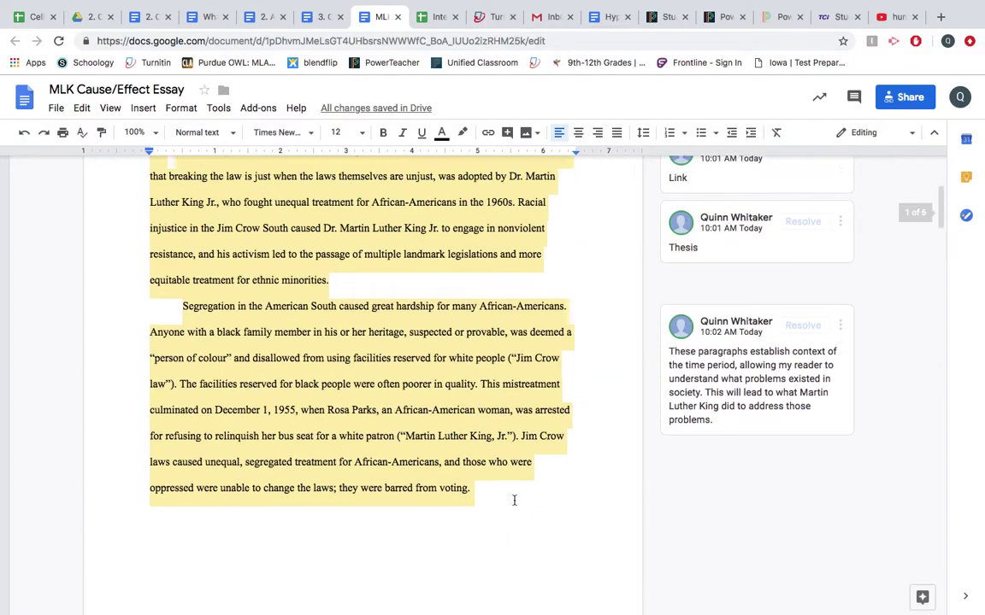
scroll(514, 501, up, 1)
scroll(515, 501, down, 7)
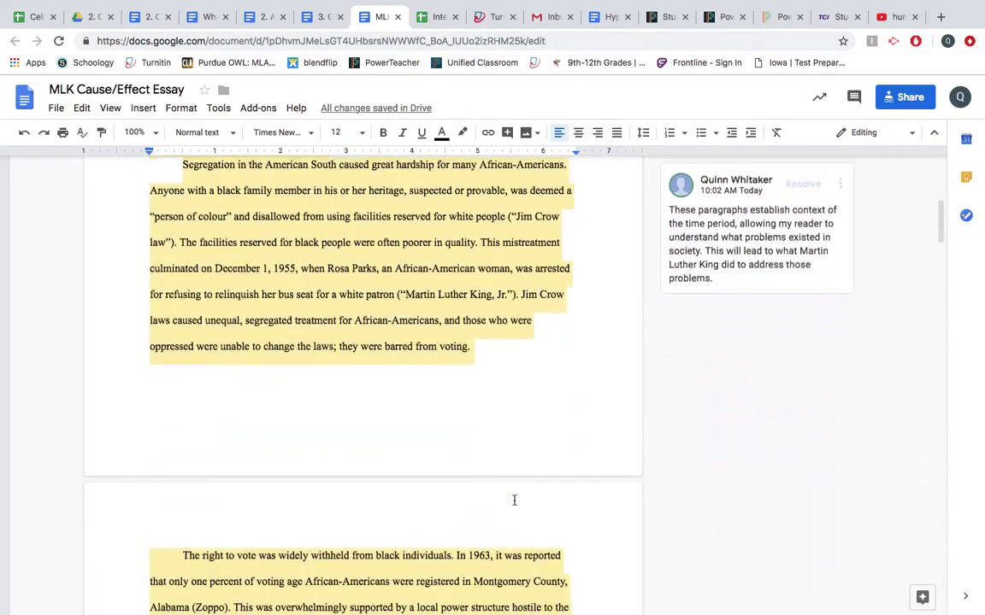
click(355, 407)
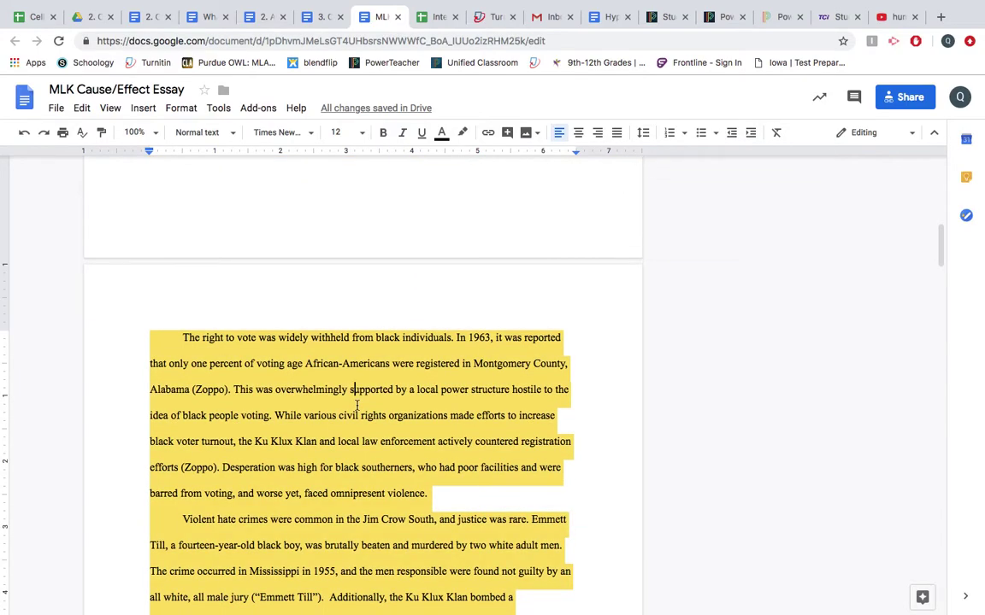